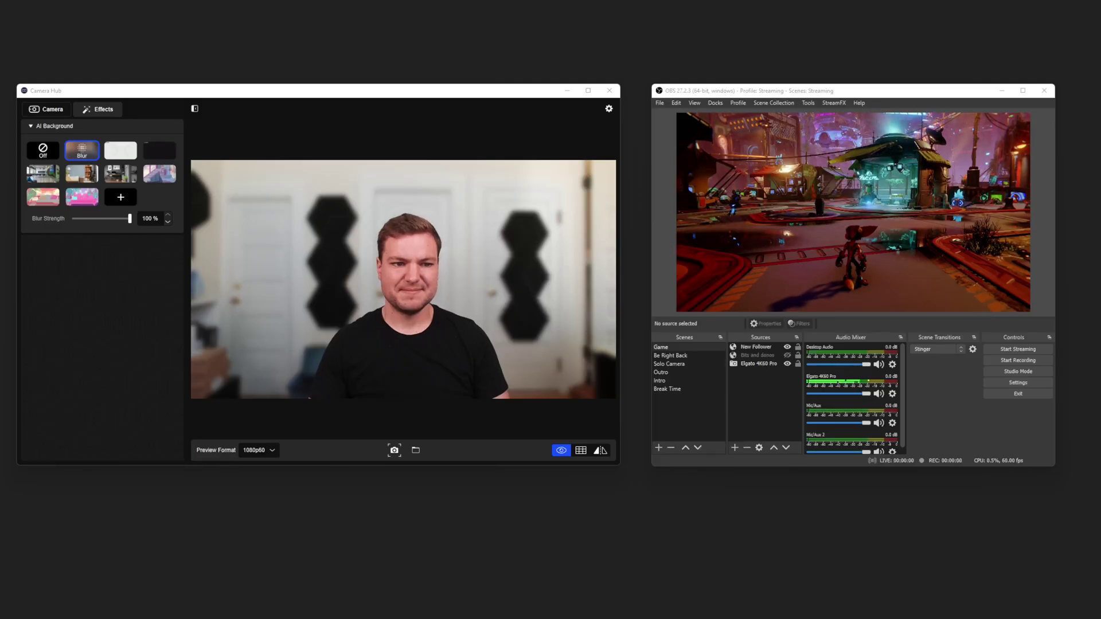
- Replace the webcam background with the custom image green.png
{"action": "left_click", "coordinate": [120, 197]}
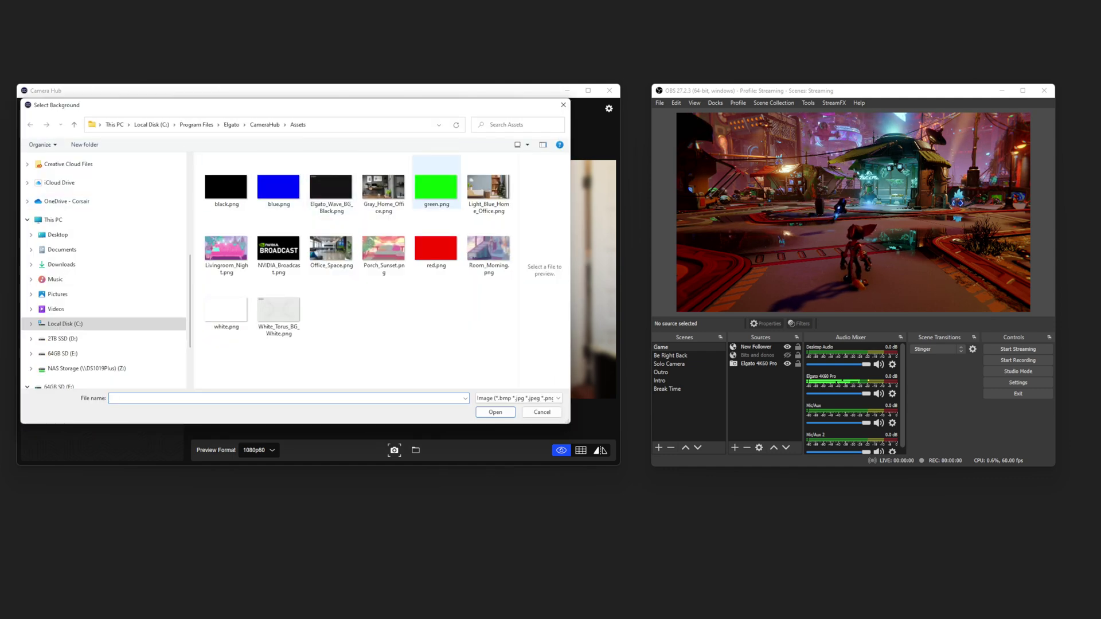
{"action": "left_click_drag", "start_coordinate": [436, 187], "coordinate": [547, 270]}
{"action": "key", "text": "Return"}
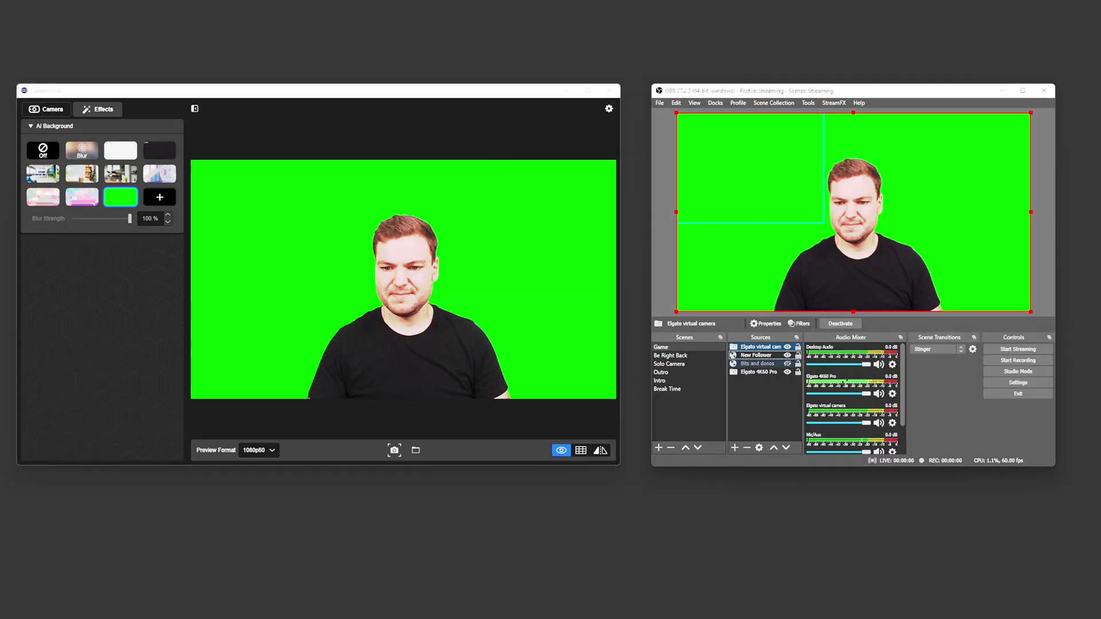
{"action": "right_click", "coordinate": [751, 349]}
- Add a Chroma Key effect filter to the Elgato virtual camera source in OBS
{"action": "left_click", "coordinate": [768, 331]}
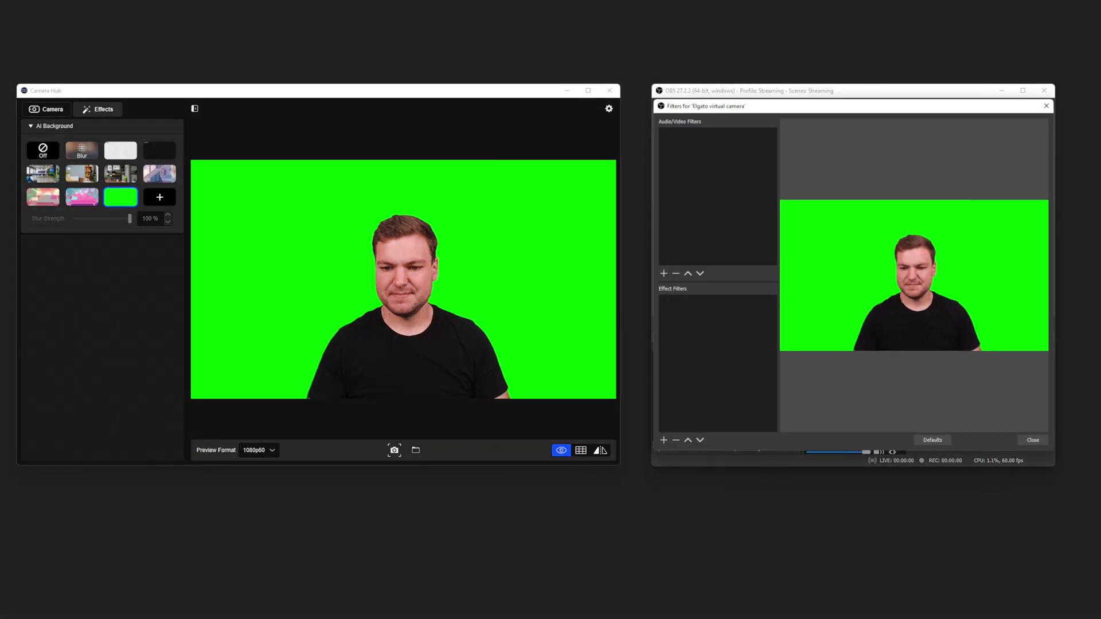
{"action": "left_click", "coordinate": [663, 440]}
{"action": "left_click", "coordinate": [687, 250]}
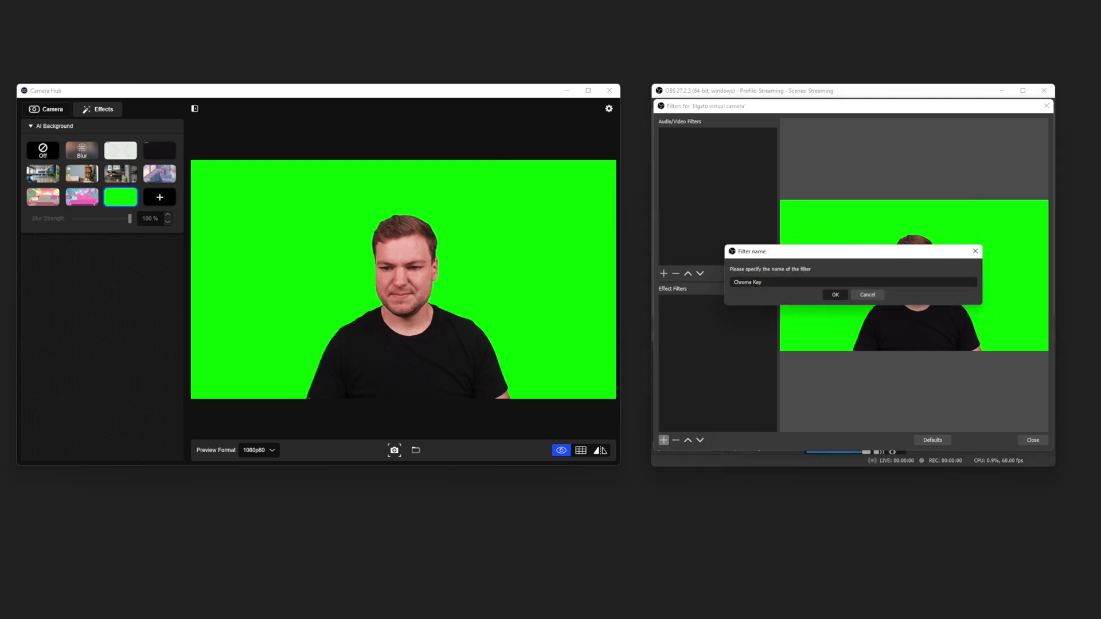
{"action": "key", "text": "Return"}
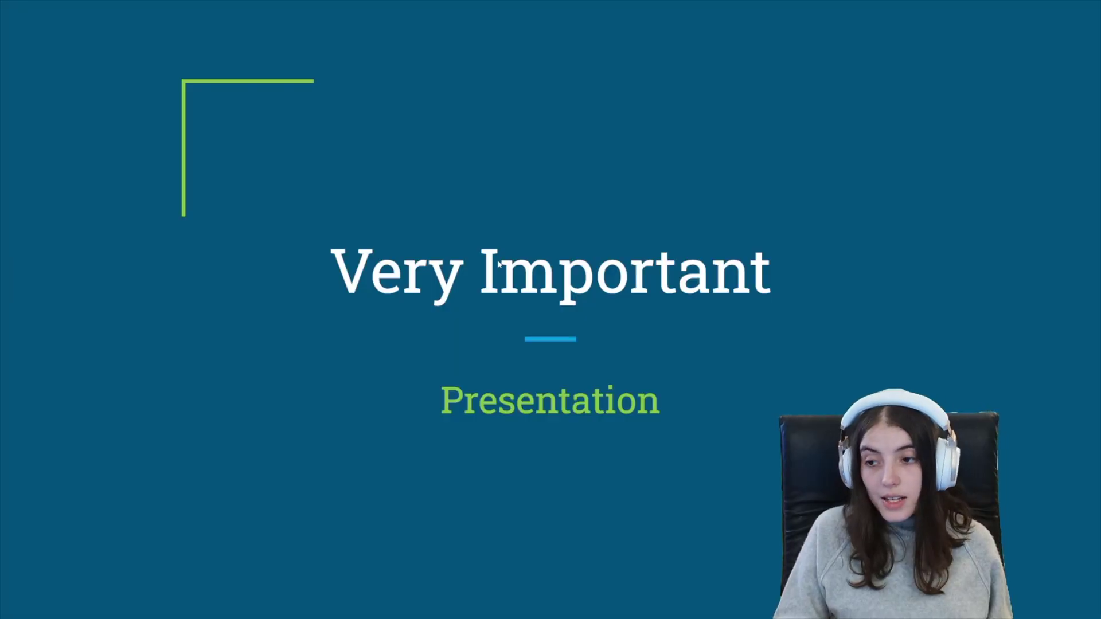
{"action": "key", "text": "Right"}
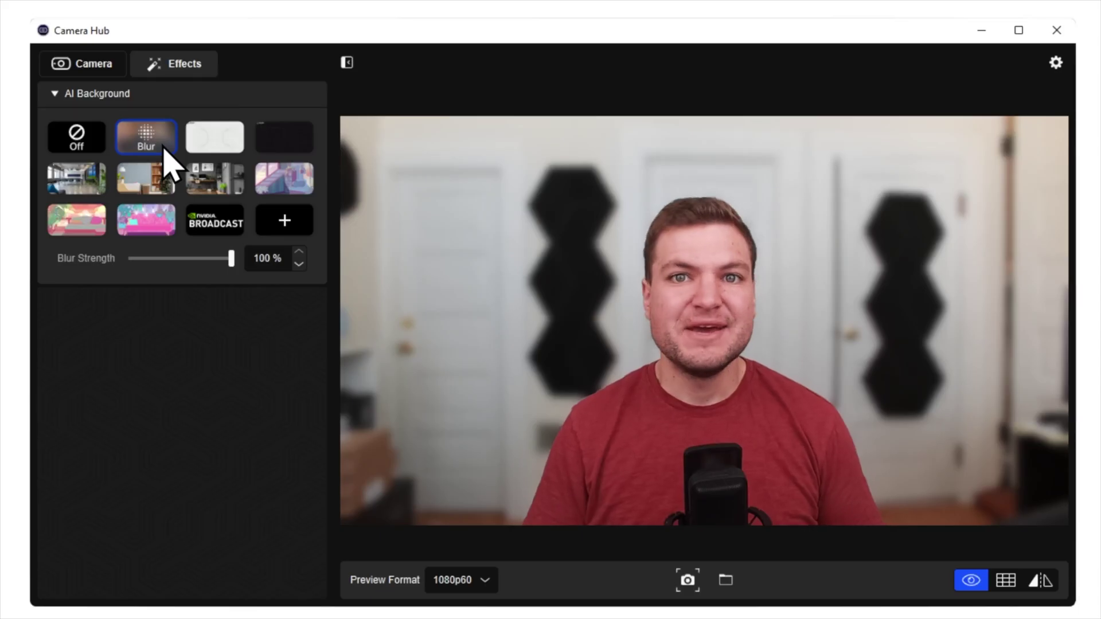
- Cycle through the grid, office, living room, dark office and pastel staircase backgrounds, then choose Blur
{"action": "left_click", "coordinate": [229, 150]}
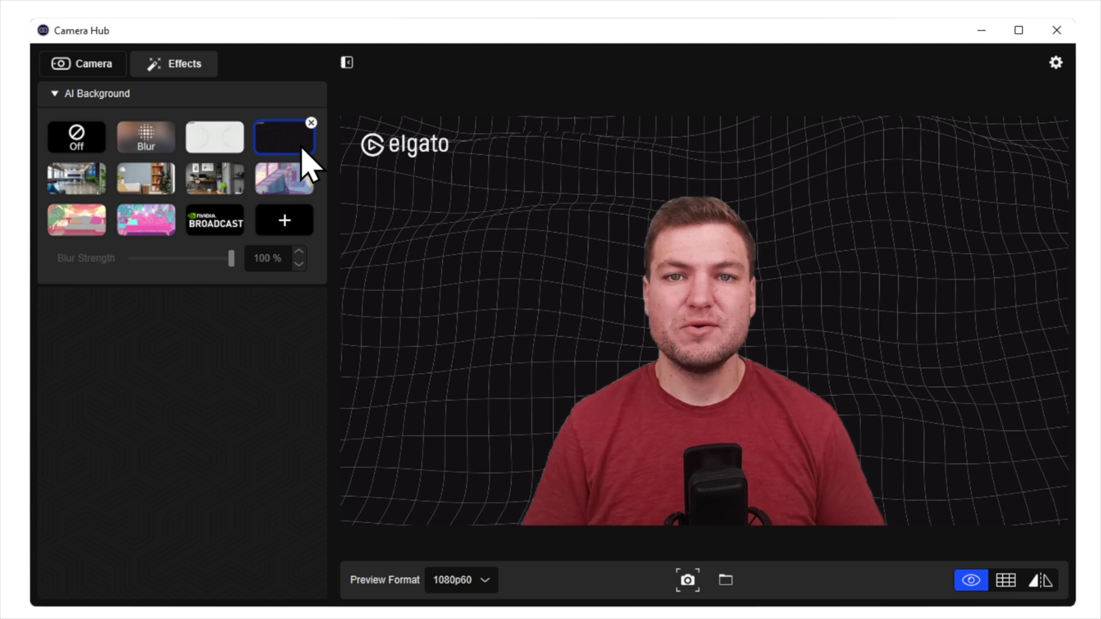
{"action": "left_click", "coordinate": [91, 185]}
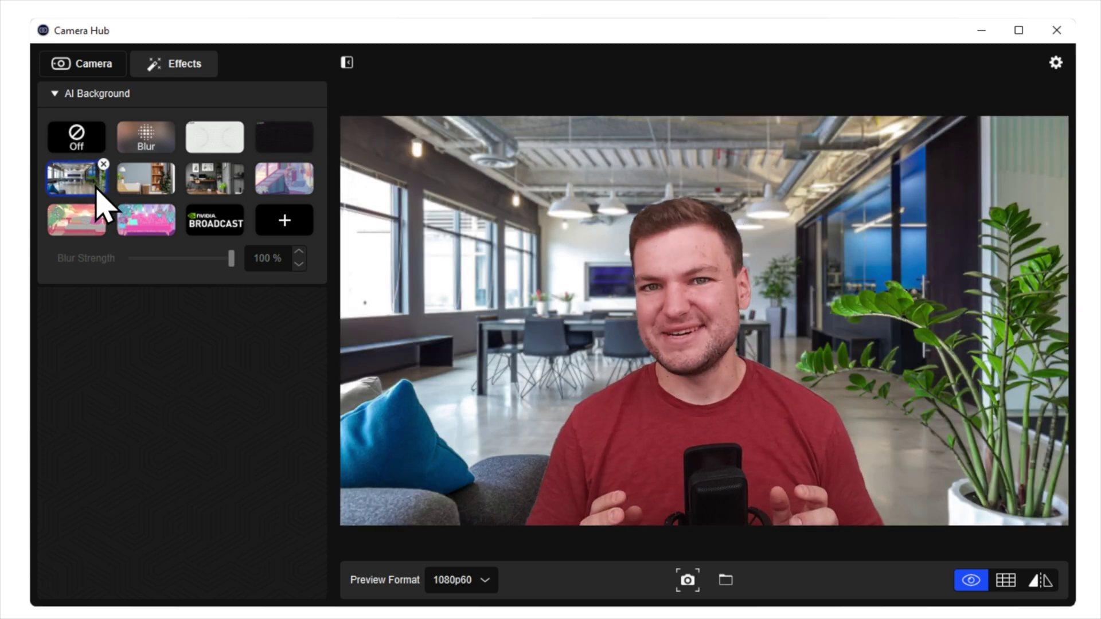
{"action": "left_click", "coordinate": [167, 195]}
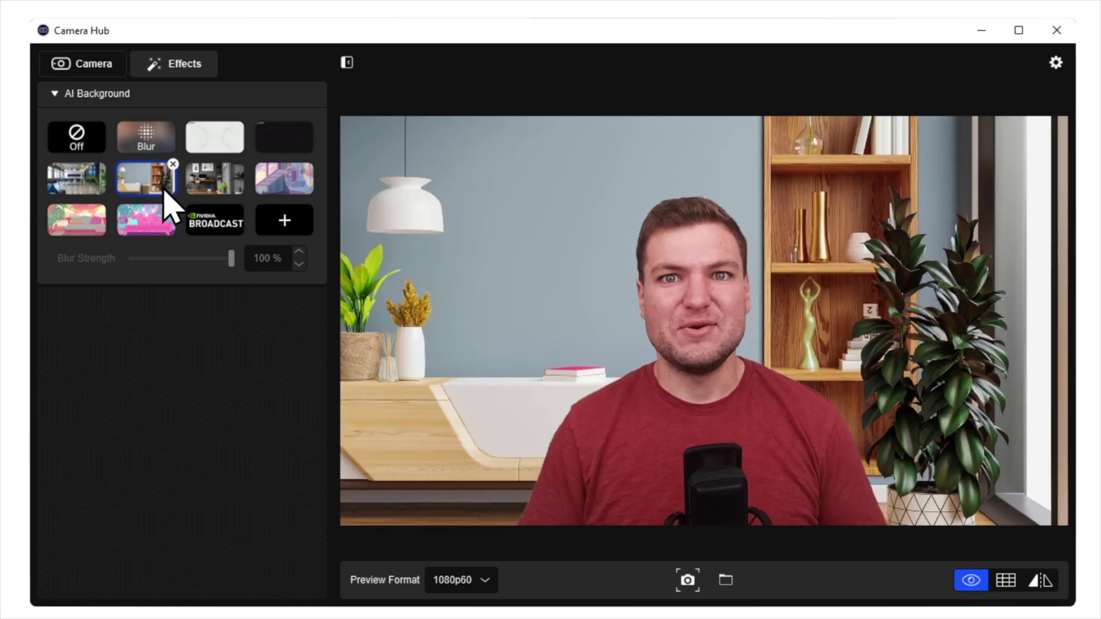
{"action": "left_click", "coordinate": [237, 197]}
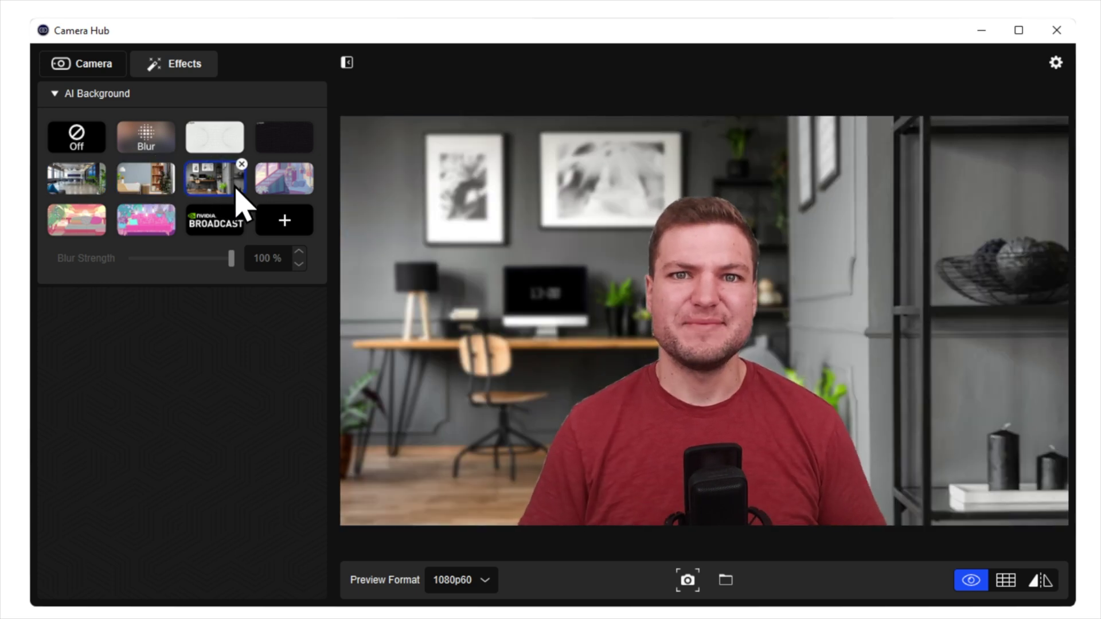
{"action": "left_click", "coordinate": [302, 186]}
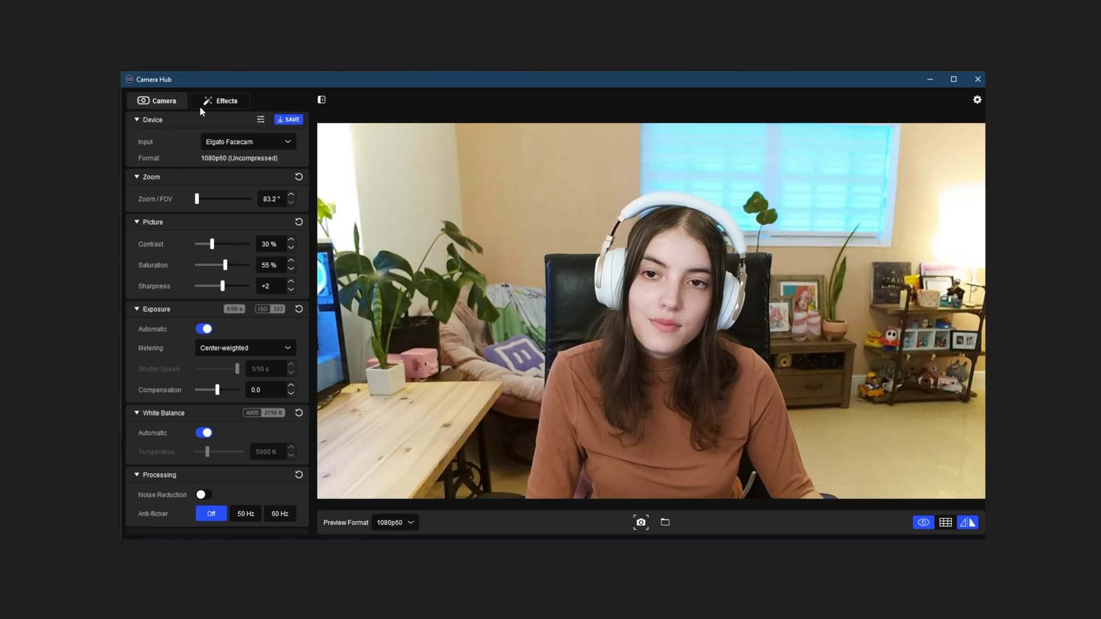
{"action": "left_click", "coordinate": [207, 103]}
{"action": "left_click", "coordinate": [193, 150]}
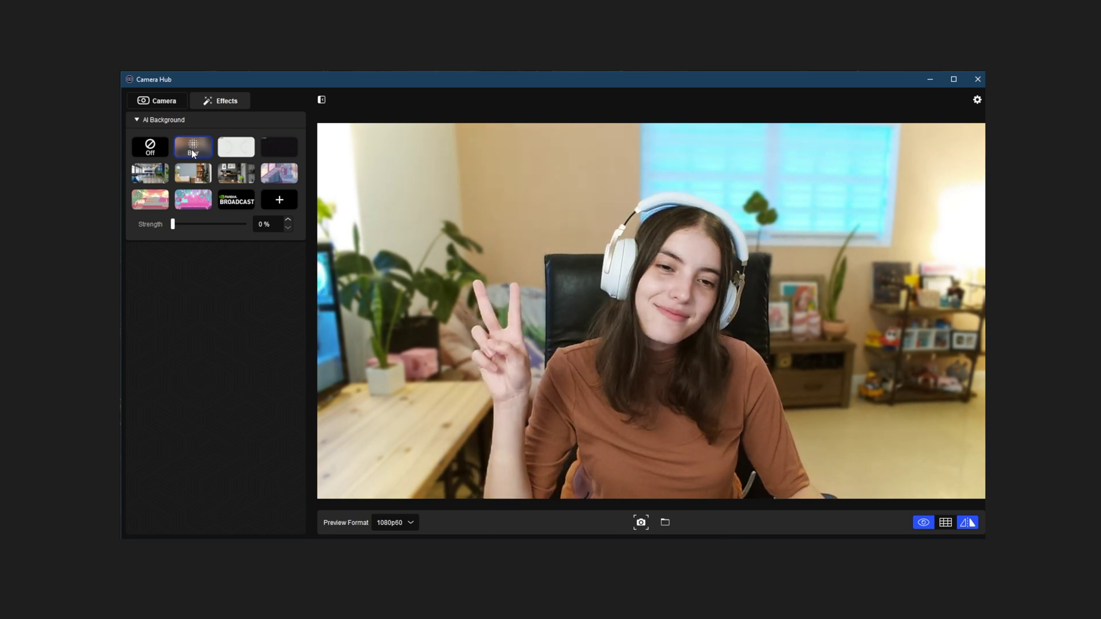
- Turn the background effect off, switch to Blur, and bring up the camera's picture settings
{"action": "left_click", "coordinate": [159, 151]}
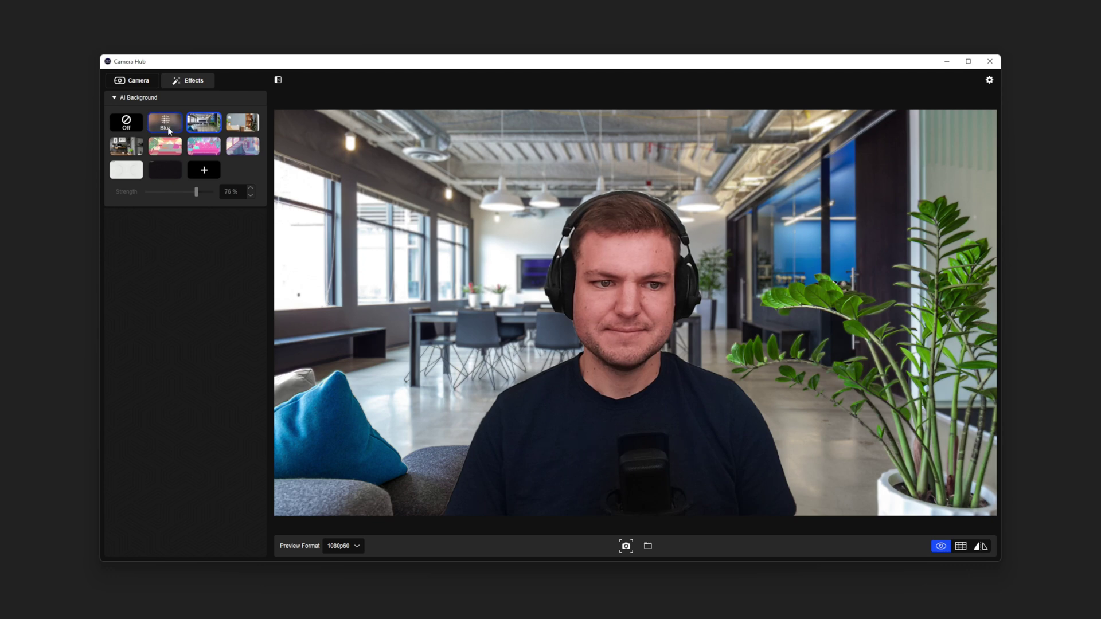
{"action": "left_click", "coordinate": [170, 132]}
{"action": "left_click", "coordinate": [145, 80]}
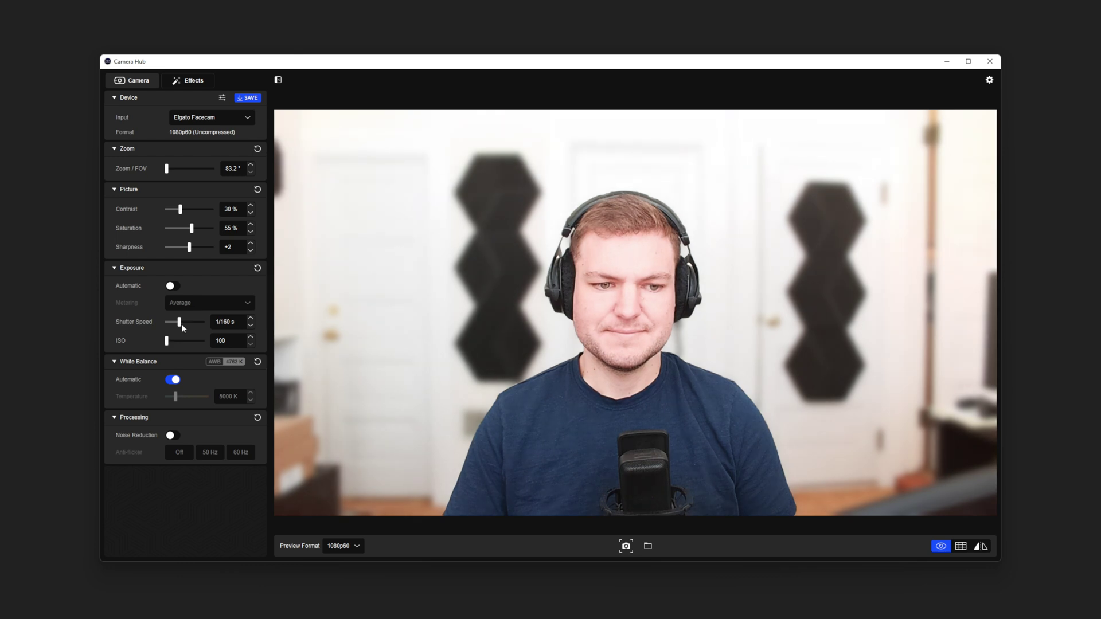
- Shorten the shutter speed to 1/400 s and create a 'Camera Hub' video source in OBS
{"action": "left_click_drag", "start_coordinate": [180, 324], "coordinate": [177, 325]}
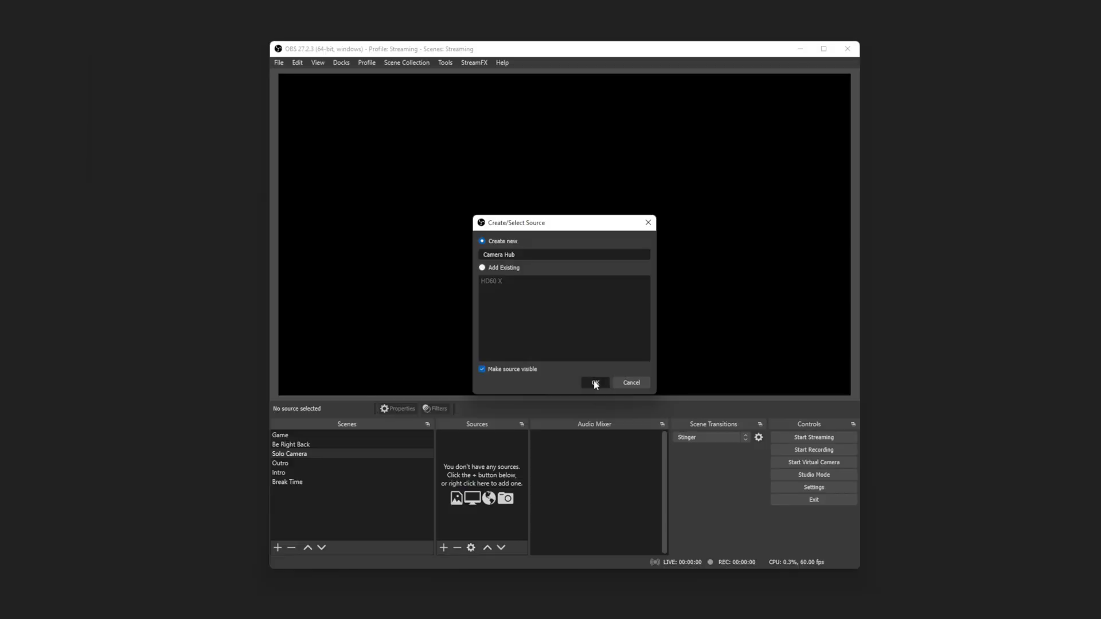
{"action": "left_click", "coordinate": [594, 381]}
{"action": "left_click", "coordinate": [581, 421]}
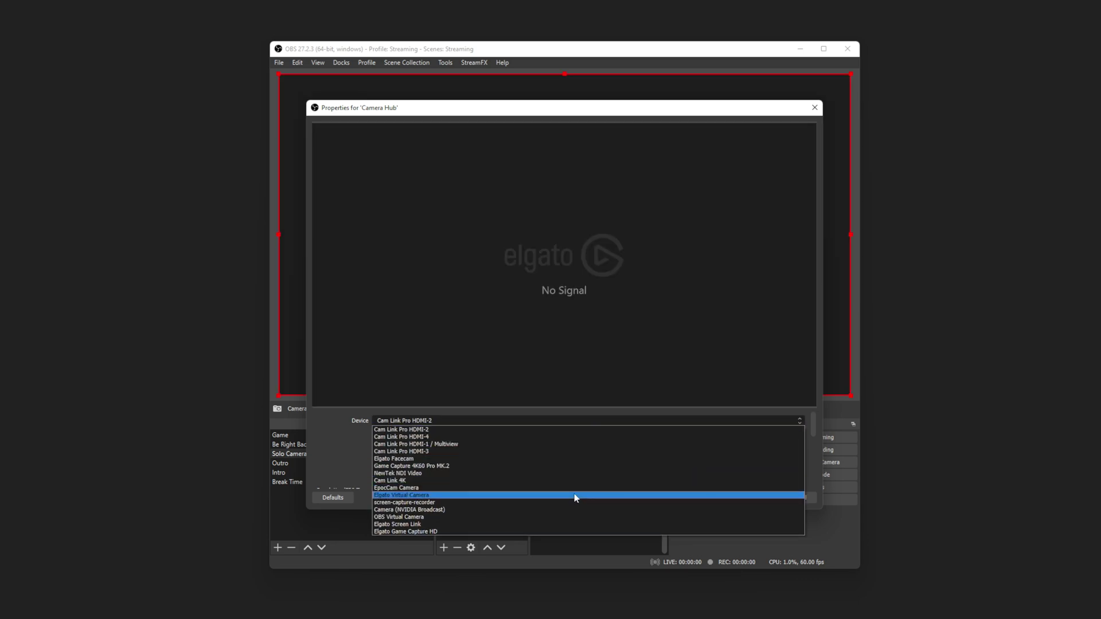
- Set the Camera Hub source's device to Elgato Virtual Camera
{"action": "left_click", "coordinate": [575, 495]}
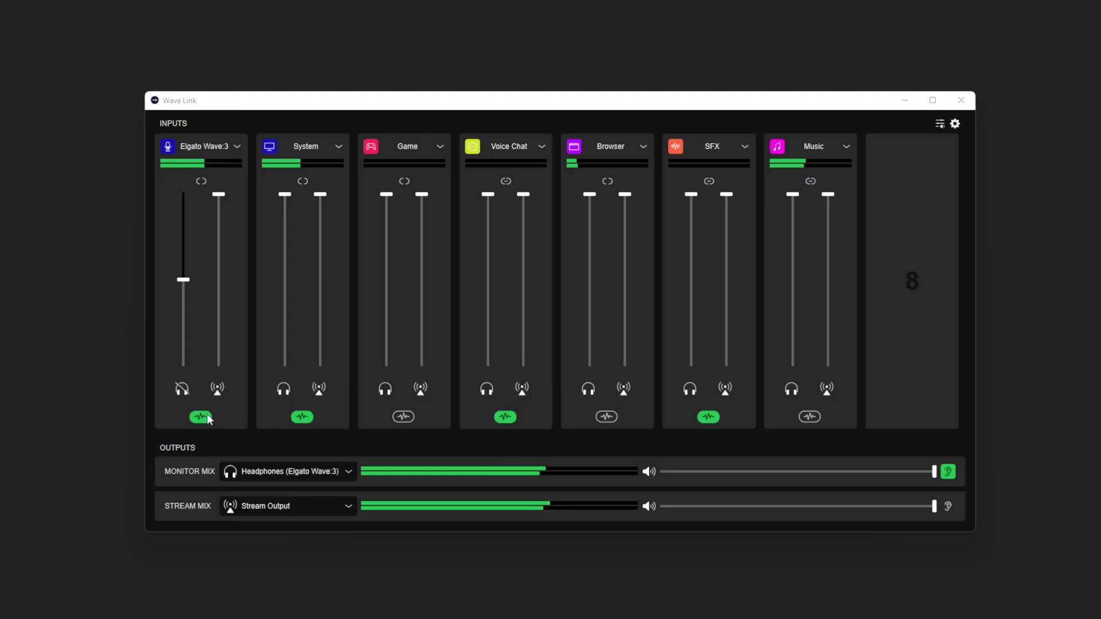
- Add NVIDIA Broadcast Noise Removal to the Wave:3 mic at 39% strength
{"action": "left_click", "coordinate": [202, 417]}
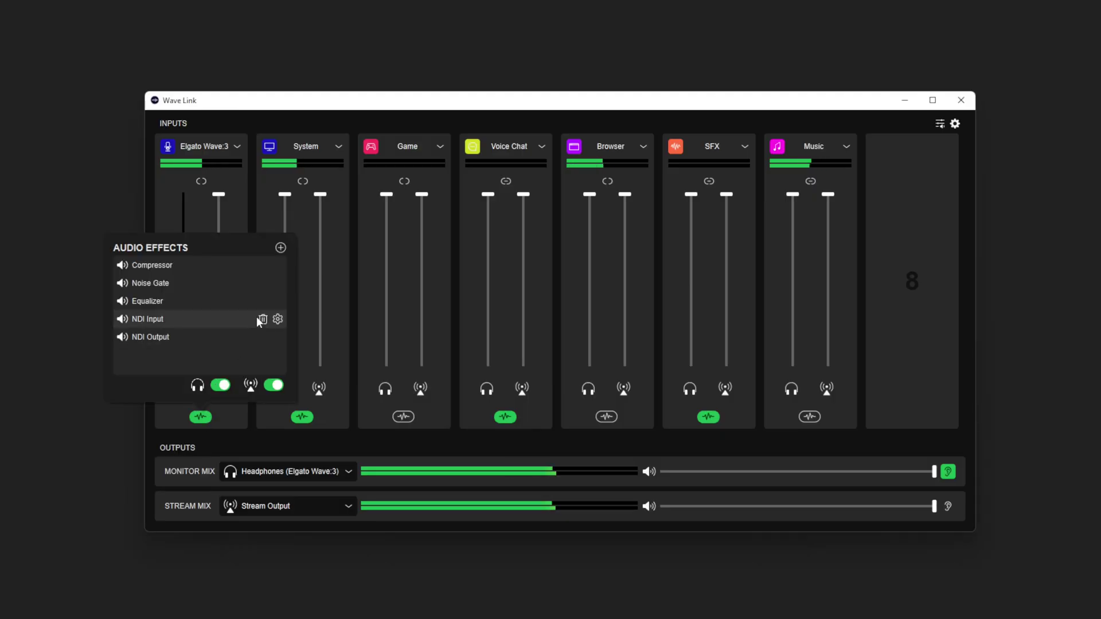
{"action": "left_click", "coordinate": [280, 249]}
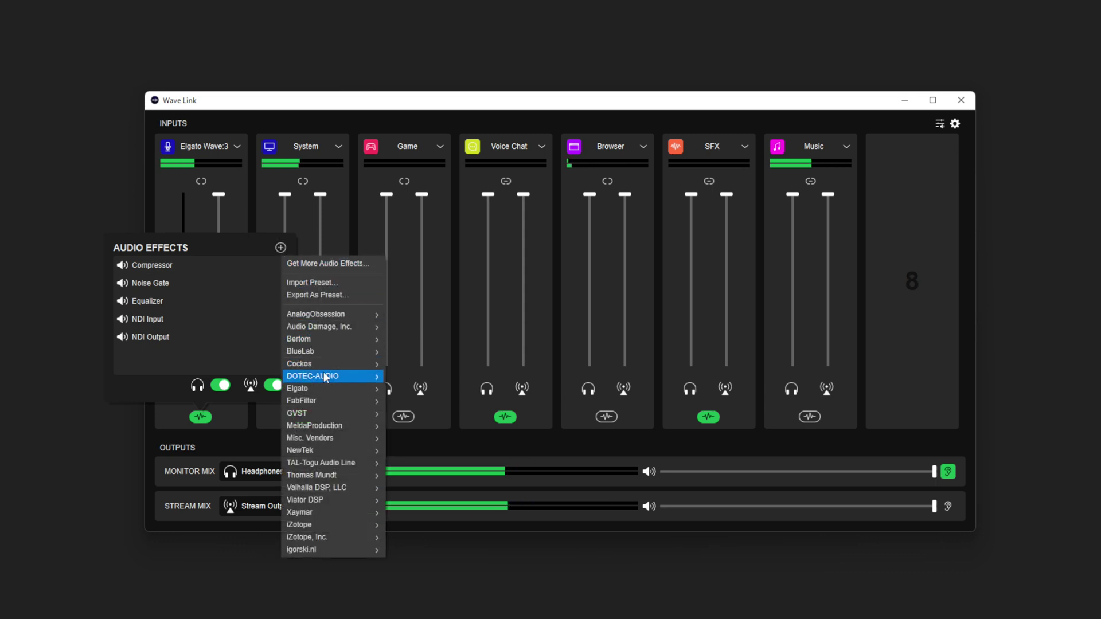
{"action": "mouse_move", "coordinate": [321, 388]}
{"action": "left_click", "coordinate": [434, 387]}
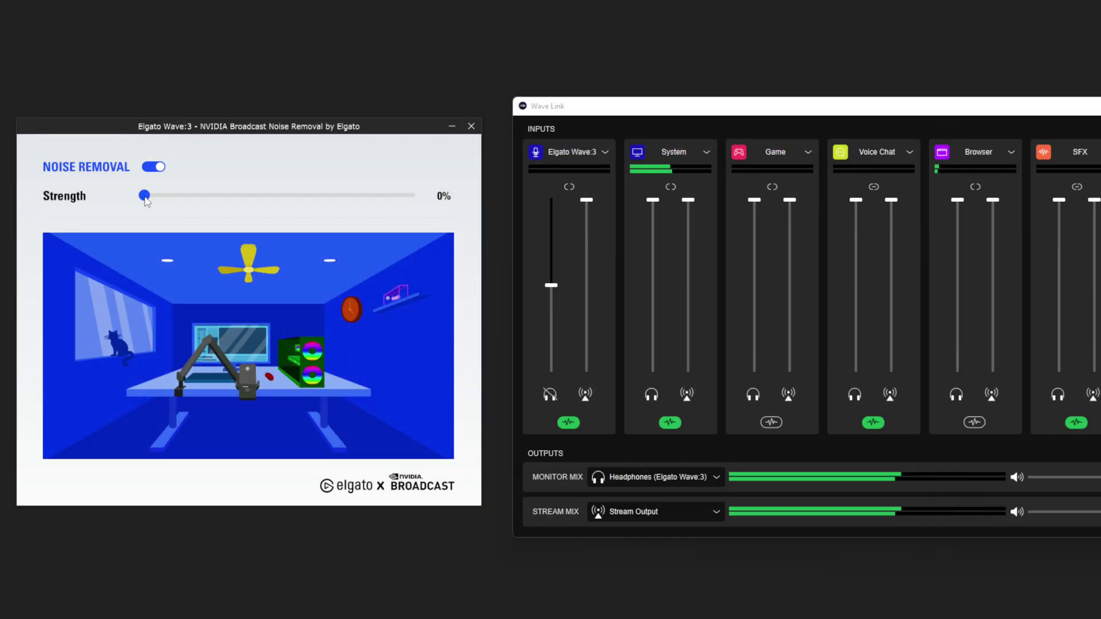
{"action": "left_click_drag", "start_coordinate": [142, 196], "coordinate": [362, 196]}
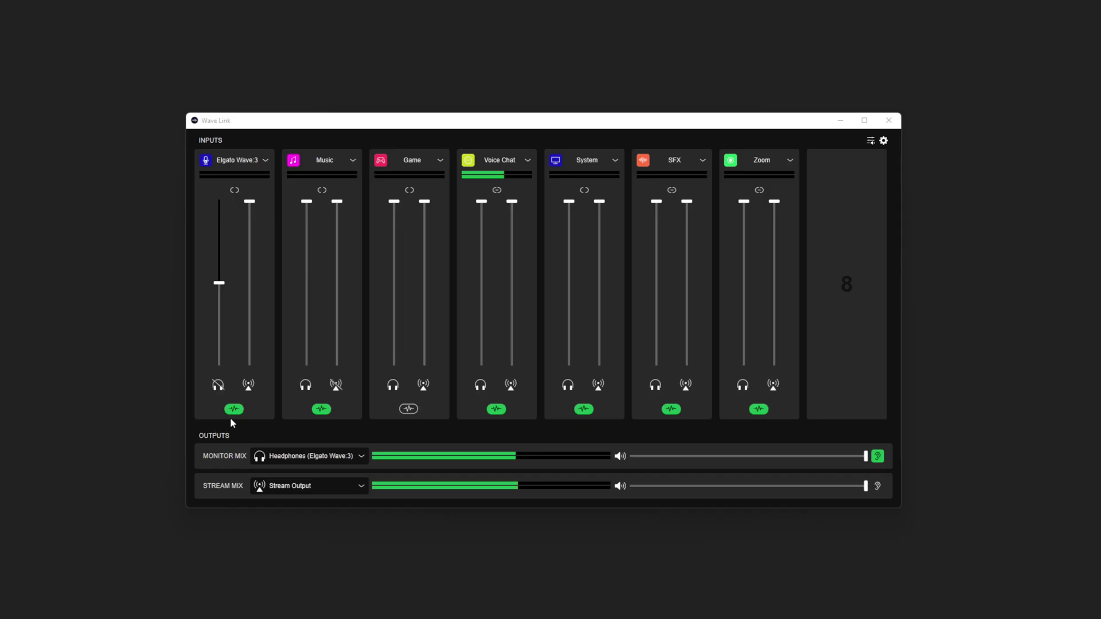
{"action": "left_click", "coordinate": [234, 409]}
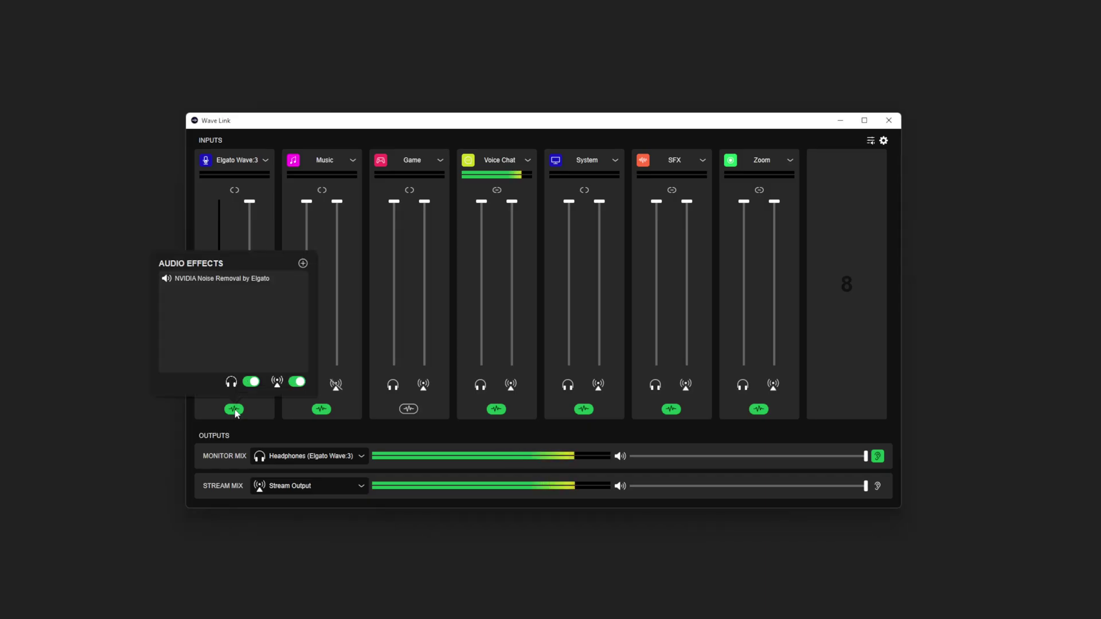
{"action": "left_click", "coordinate": [321, 409]}
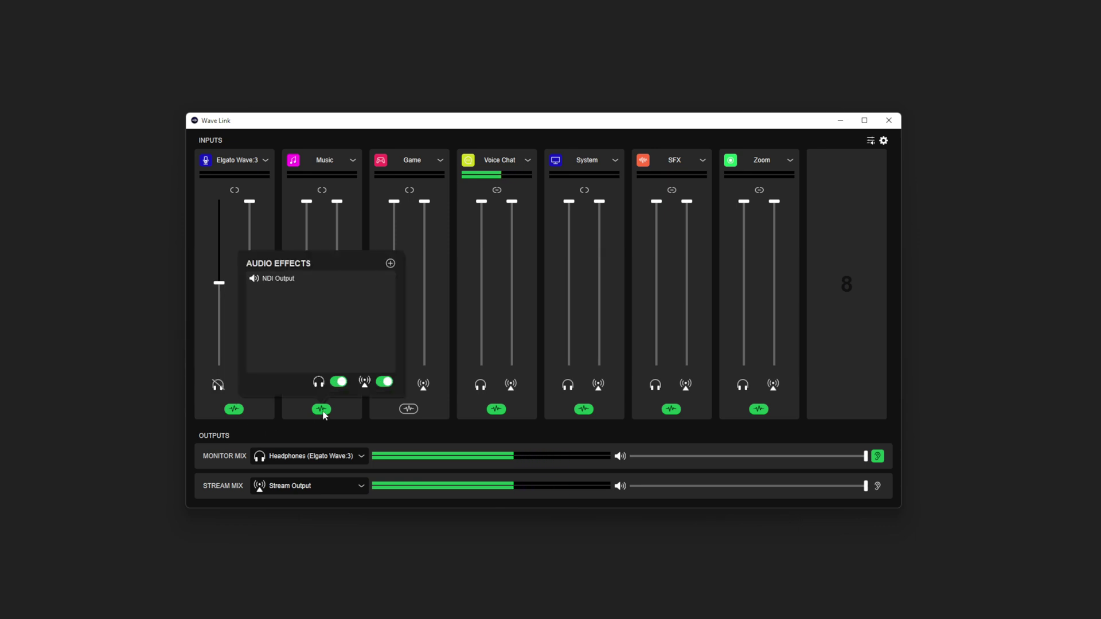
{"action": "left_click", "coordinate": [497, 409]}
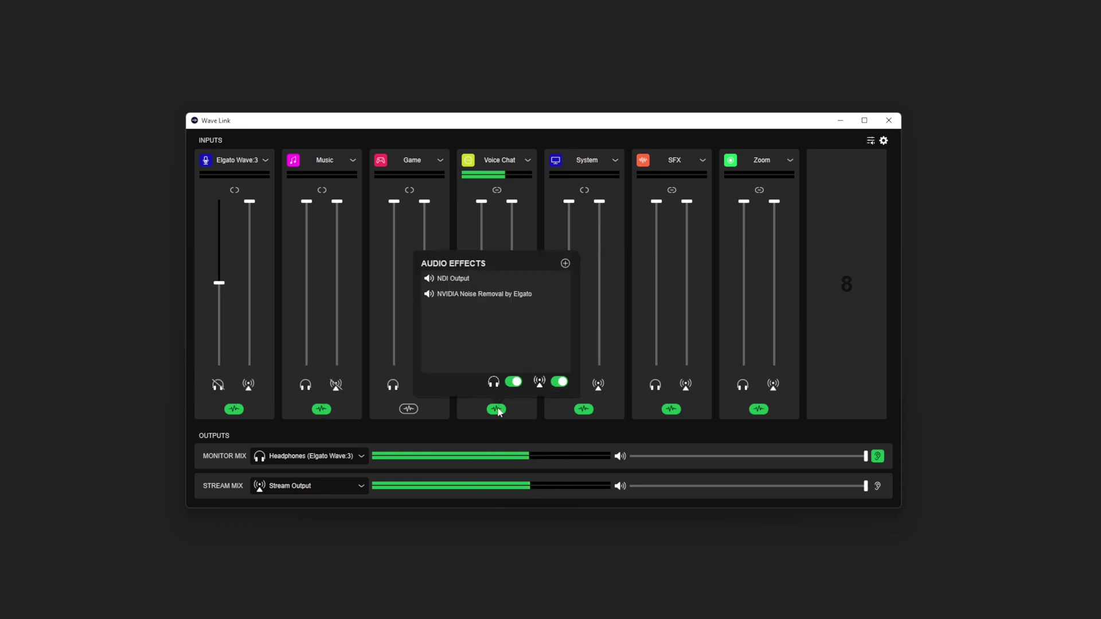